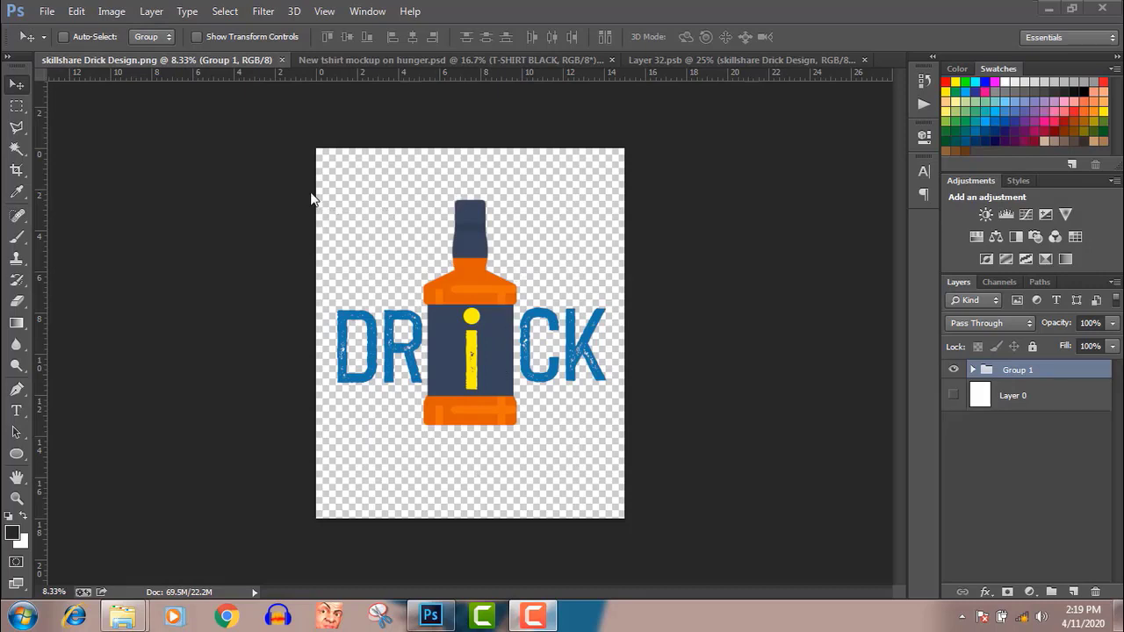
# Show the 'New tshirt mockup on hunger.psd' mockup with the DRiCK bottle design, then switch to the recording app.
pyautogui.click(368, 60)
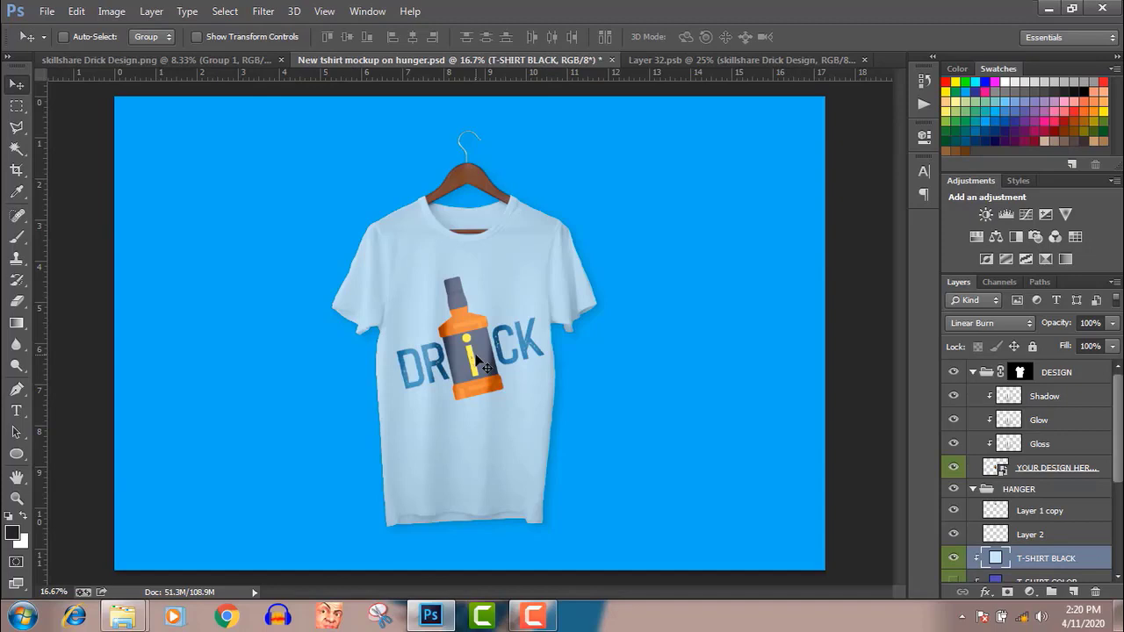
pyautogui.click(540, 617)
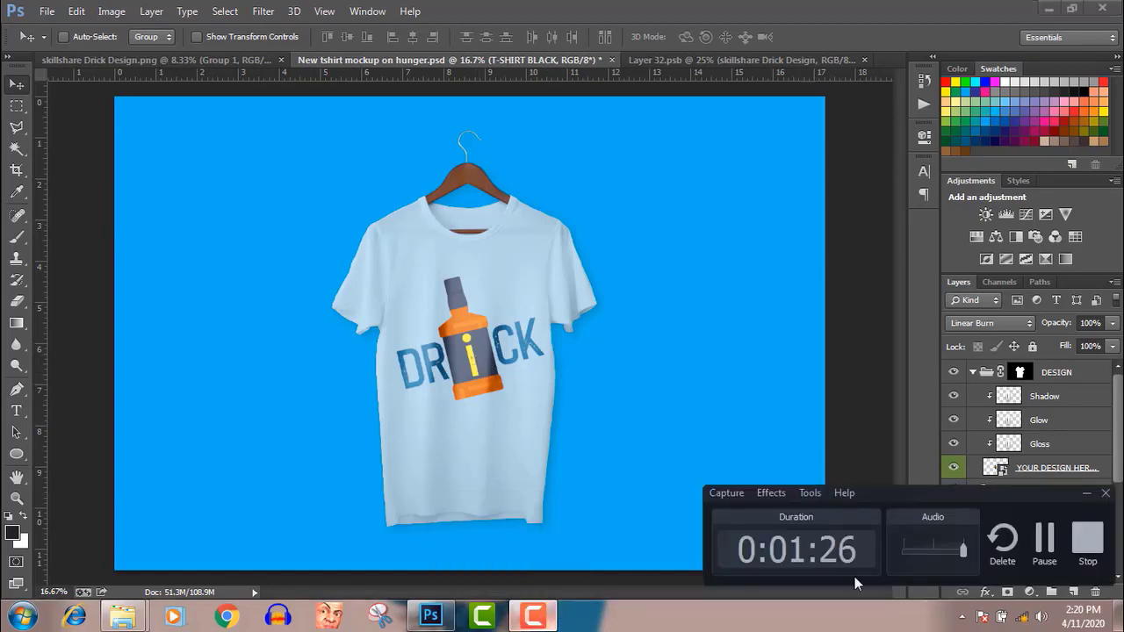